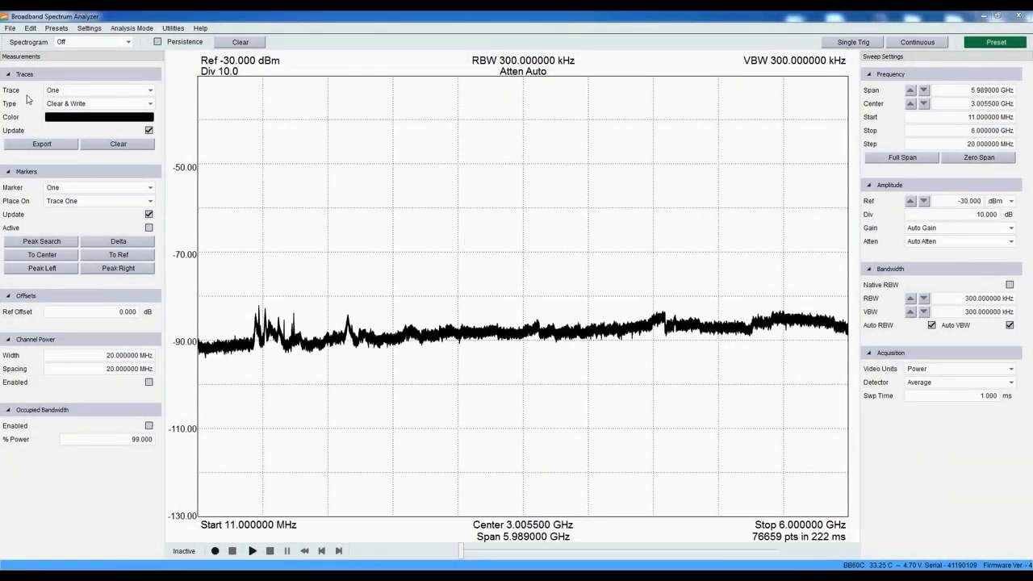
- Set trace Two to Max Hold
click(55, 92)
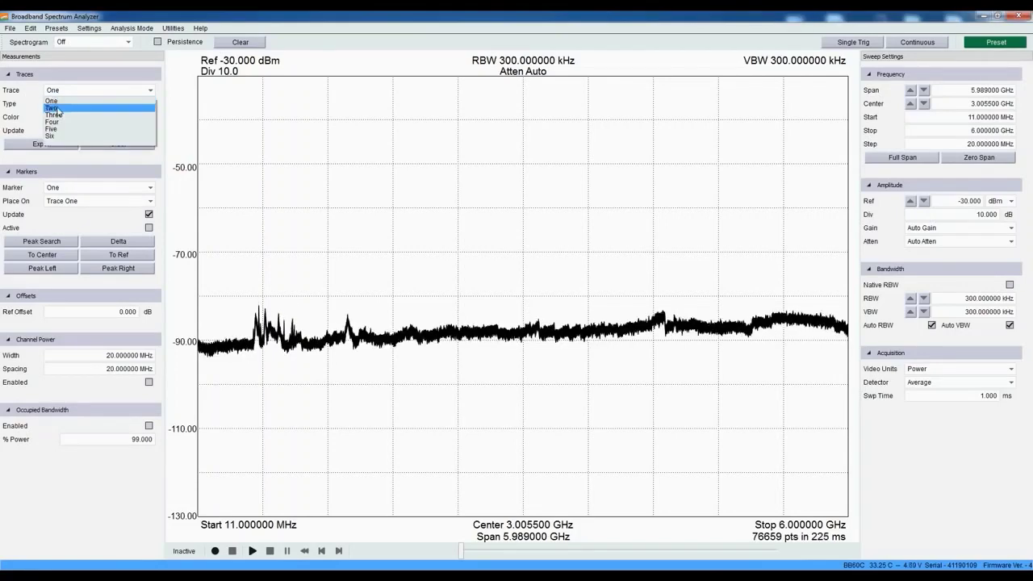
click(58, 105)
click(62, 104)
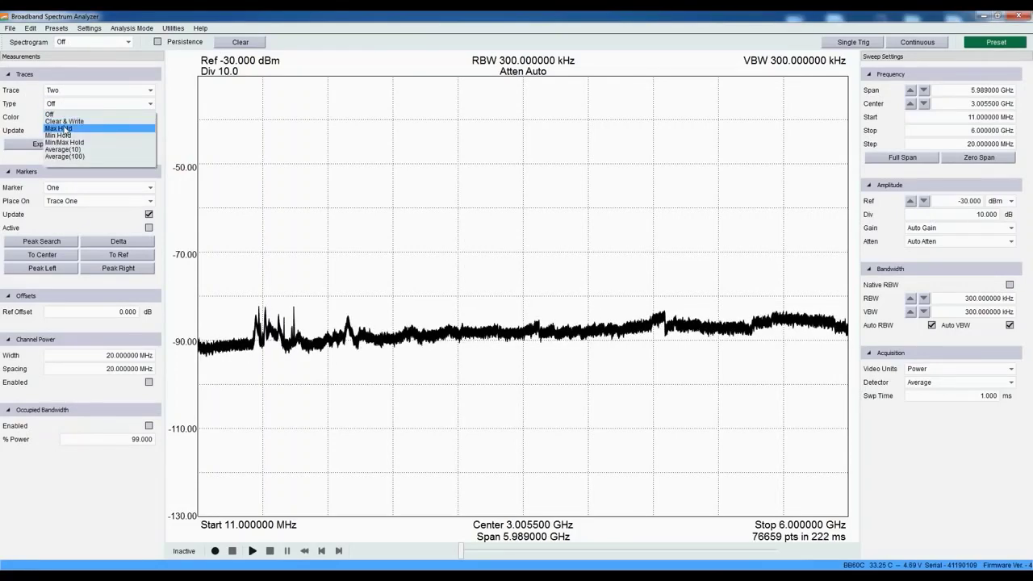
click(65, 130)
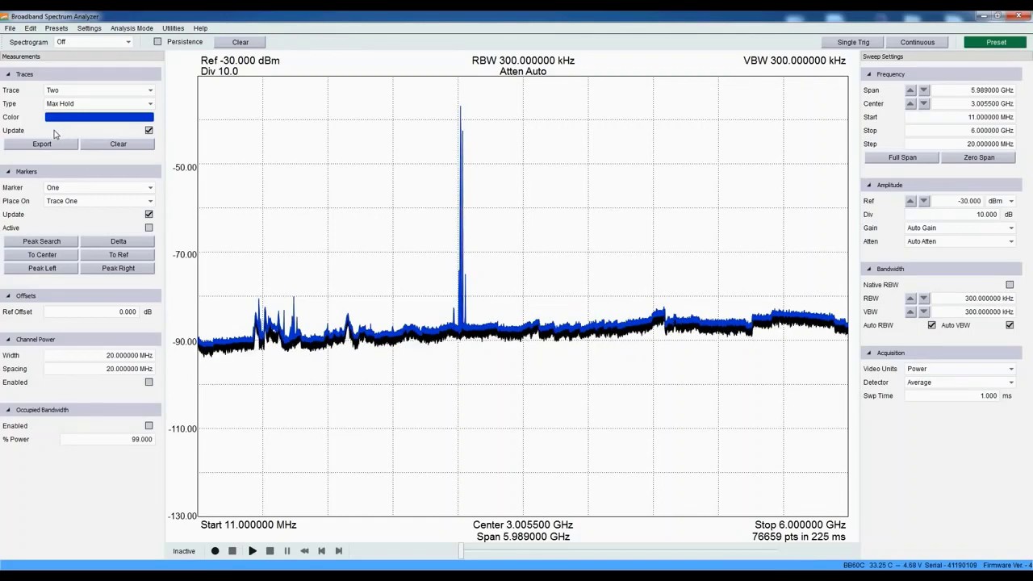
- Activate marker 1 on Trace Two's strongest peak at 2.407890 GHz
click(62, 206)
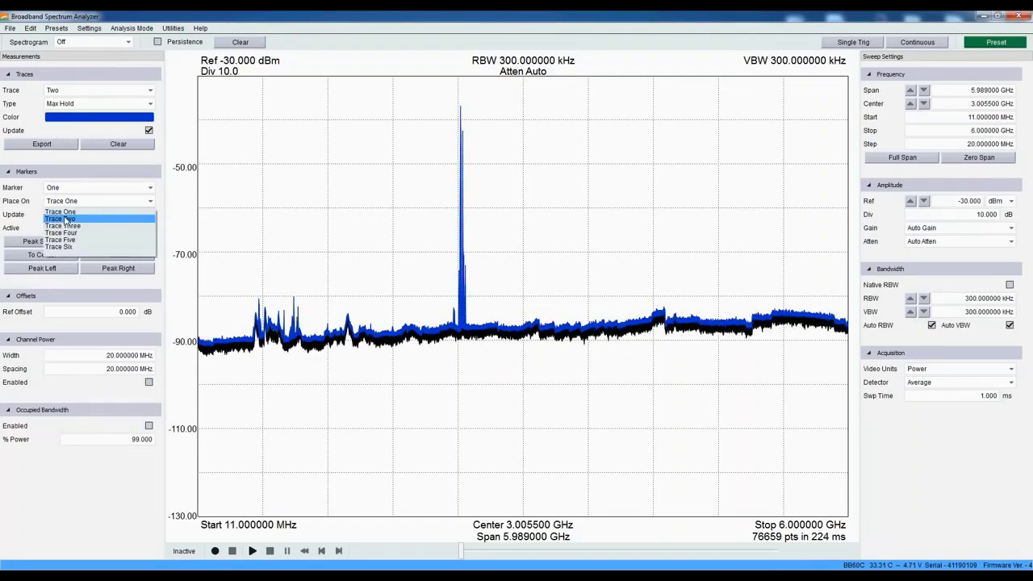
click(65, 221)
click(59, 247)
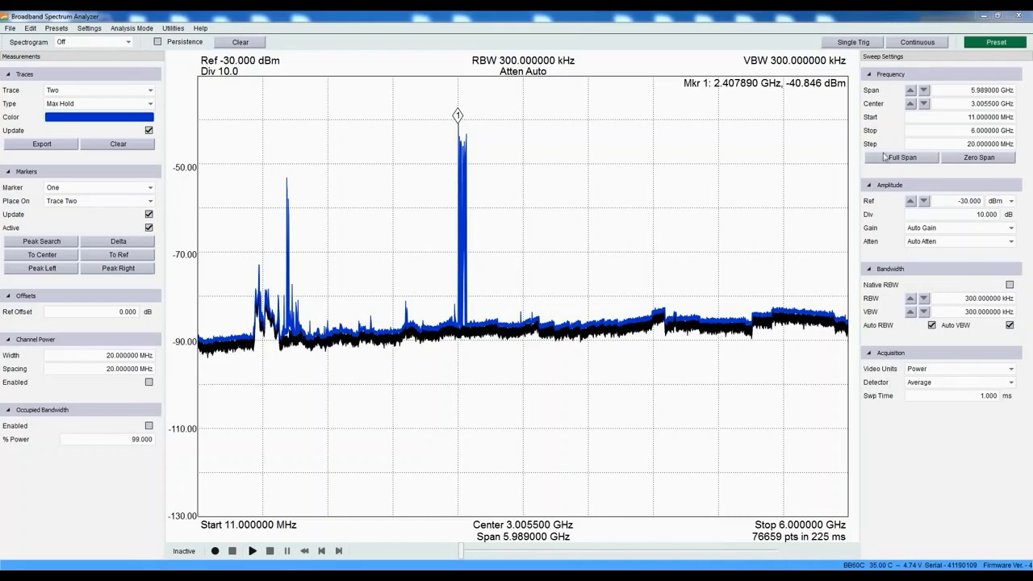
- Centre the sweep on 2.45 GHz with a 100 MHz span
click(952, 101)
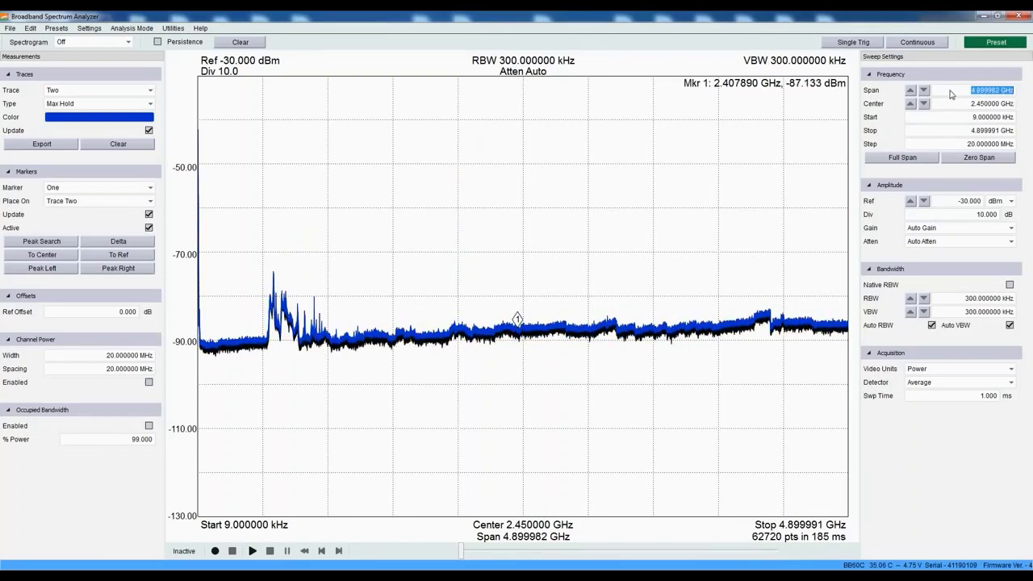
text(00)
key(Return)
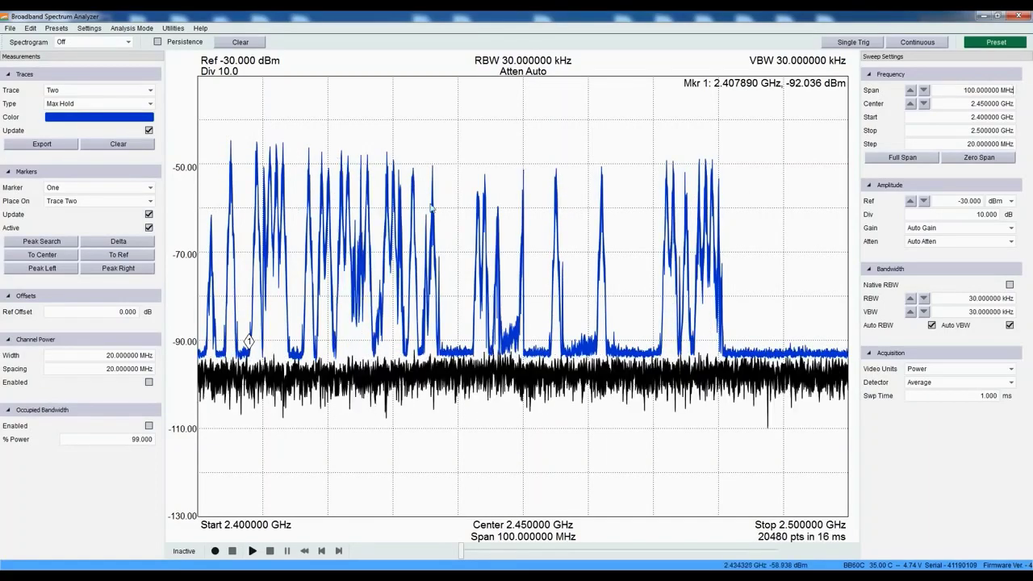
- Re-enable marker 1 at the peak, make it a delta reference, and step to the next peak right
click(148, 228)
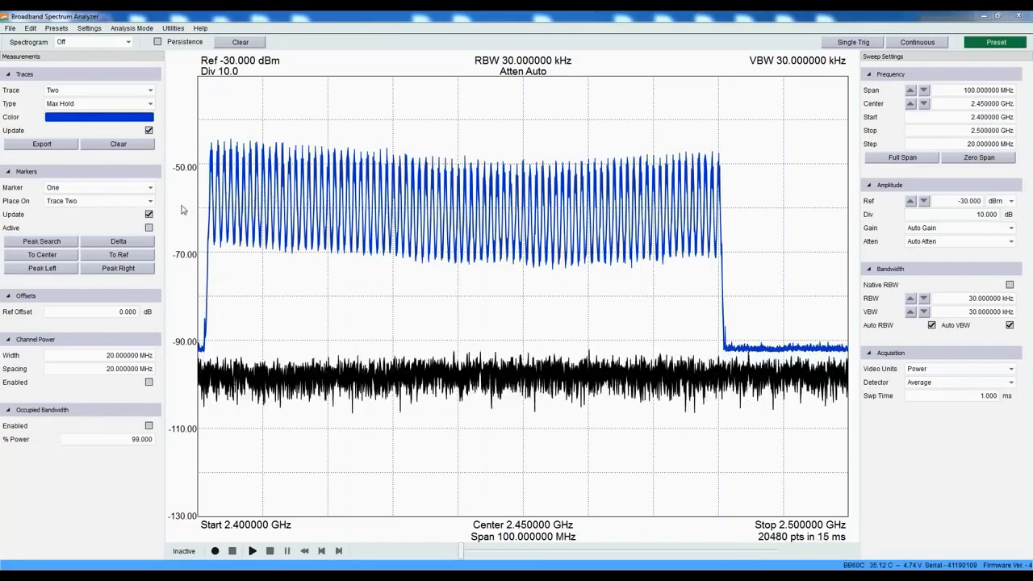
click(54, 242)
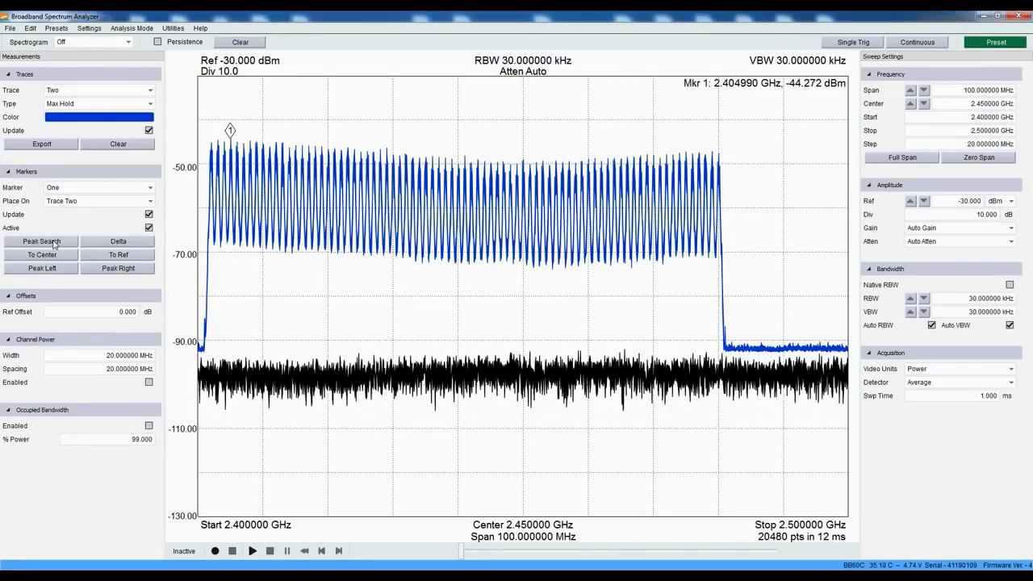
click(93, 243)
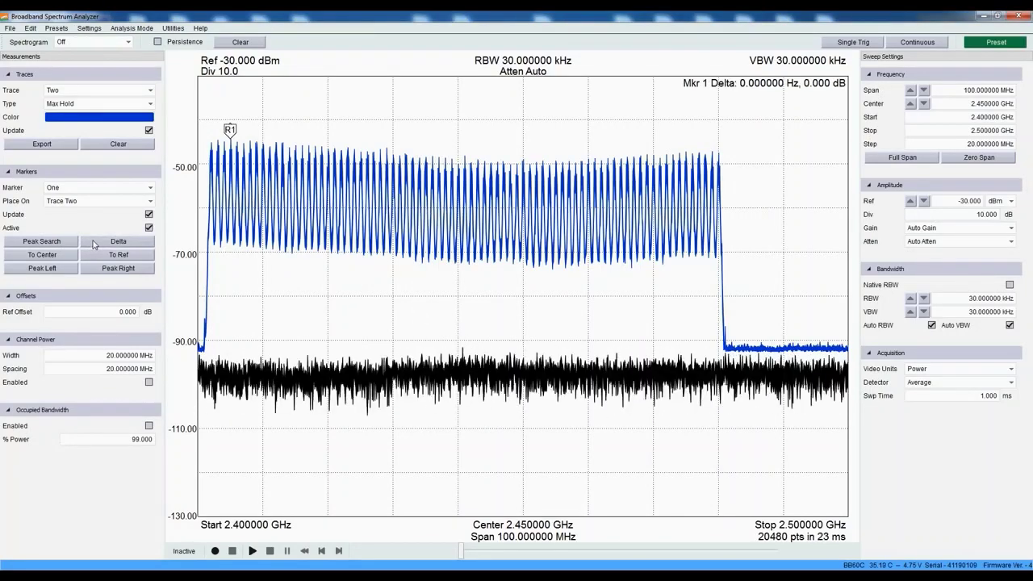
click(96, 270)
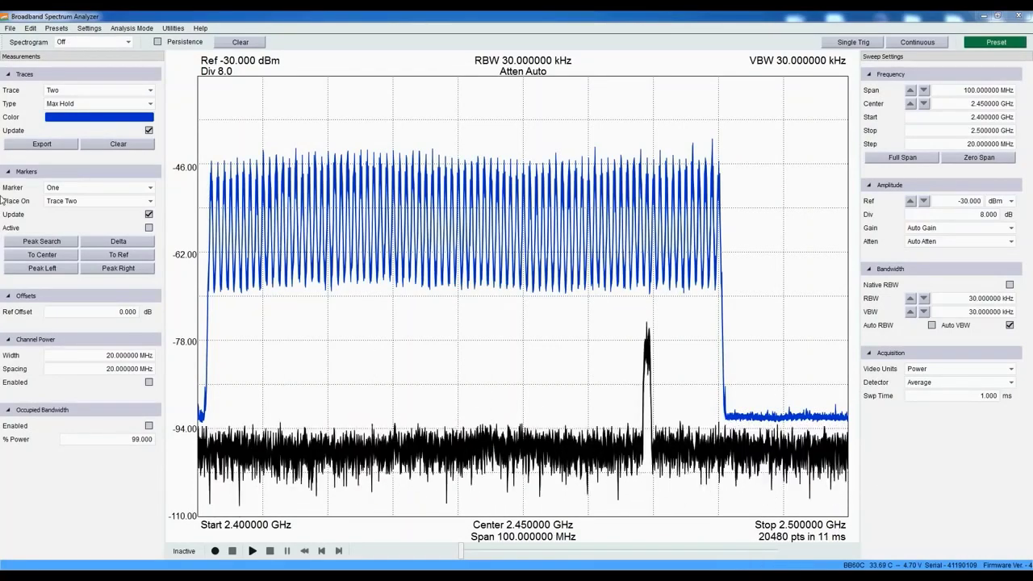
- Turn on the 2-D spectrogram, then try the 3-D spectrogram view
click(72, 45)
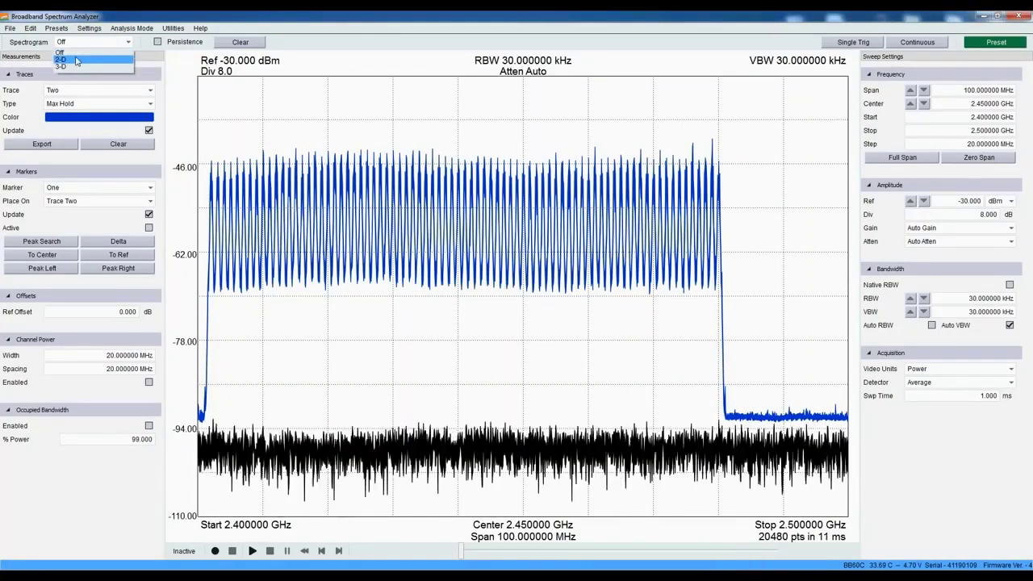
click(77, 61)
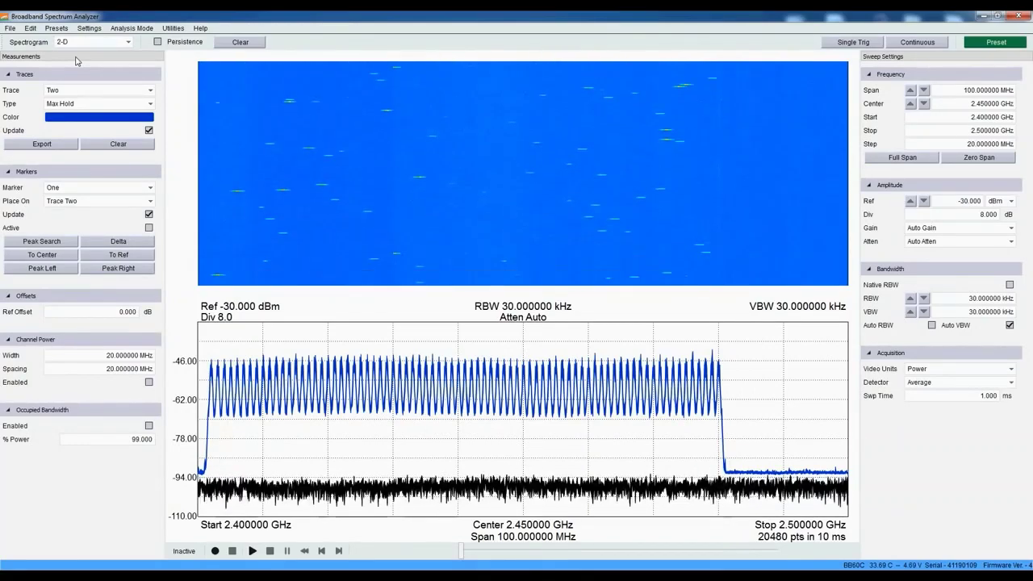
click(89, 42)
click(76, 72)
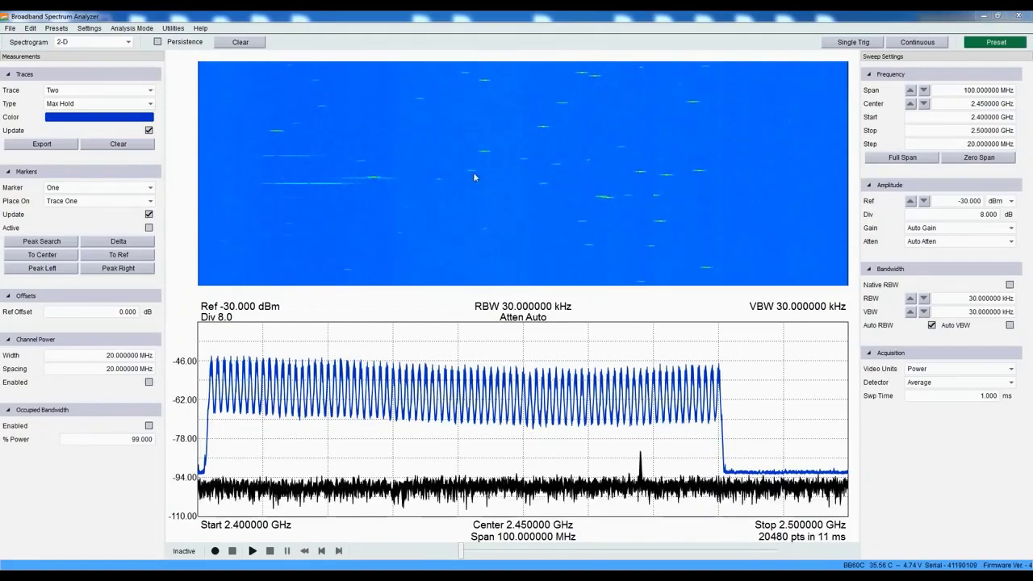
- Switch the analysis mode to Real-Time
click(135, 29)
click(134, 64)
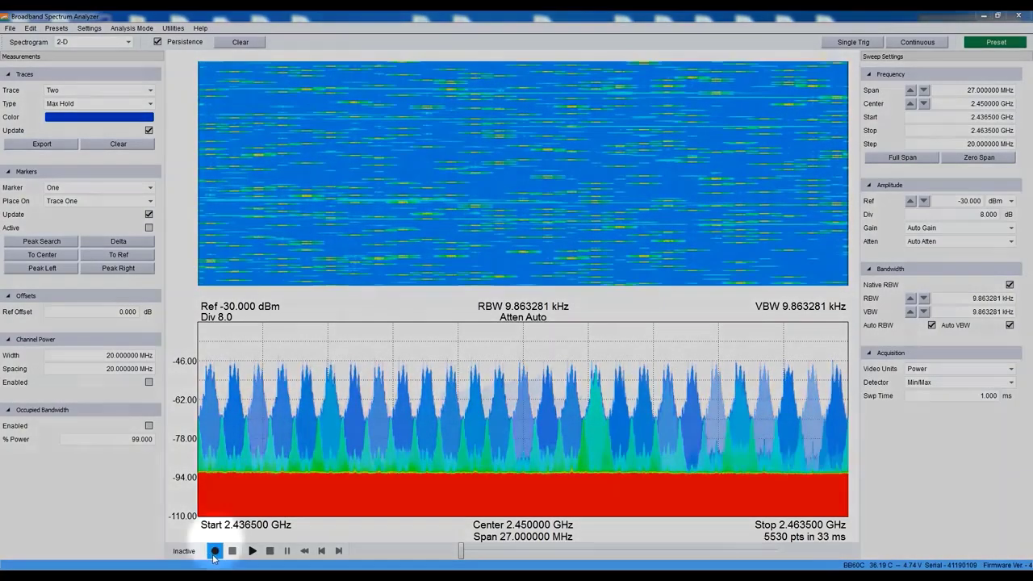
- Record the real-time Bluetooth data, stop, and acknowledge the saved file
click(214, 555)
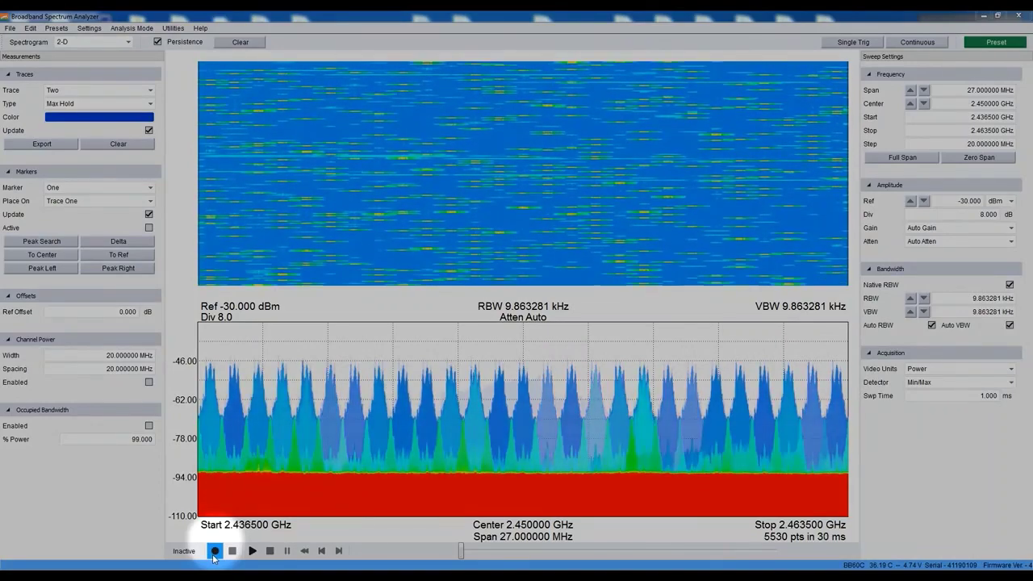
click(214, 556)
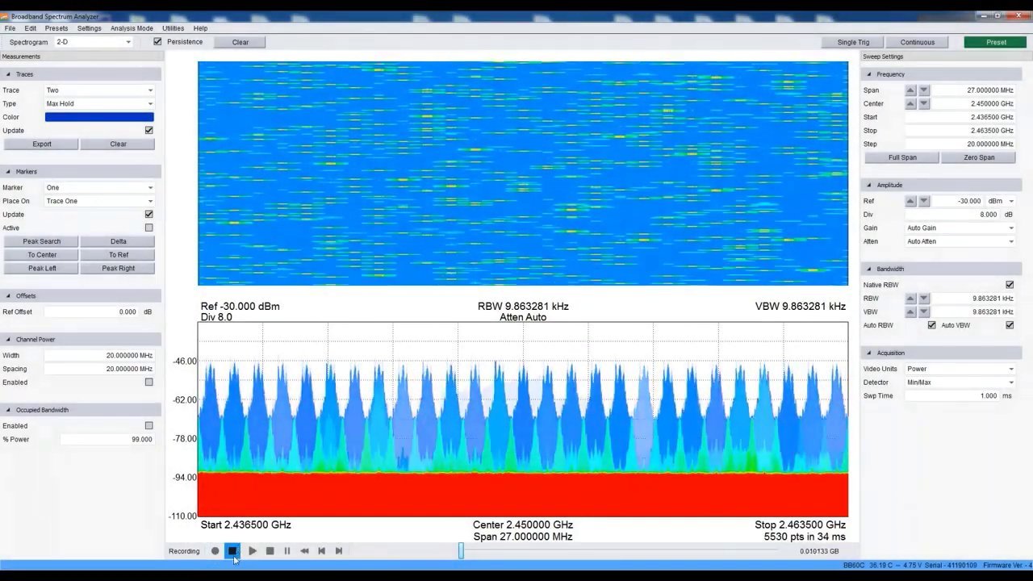
click(232, 551)
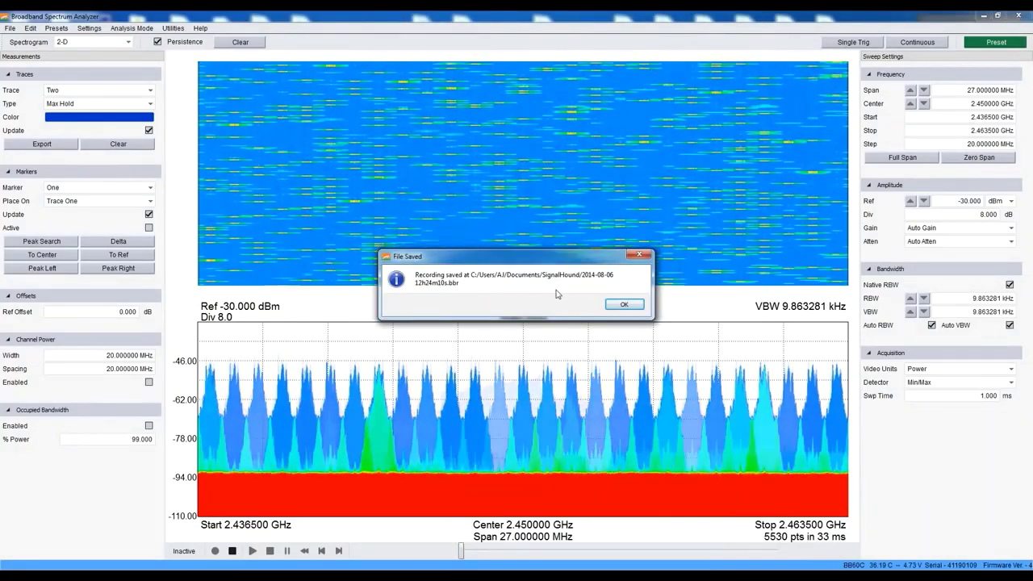
click(628, 309)
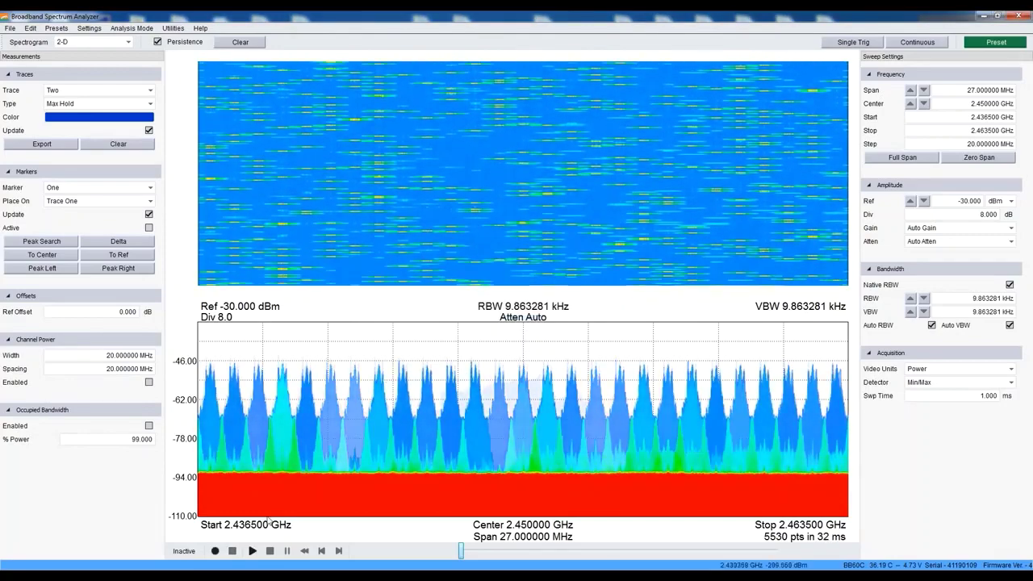
- Play back the 12h24m .bbr recording, pause it, then stop playback
click(253, 551)
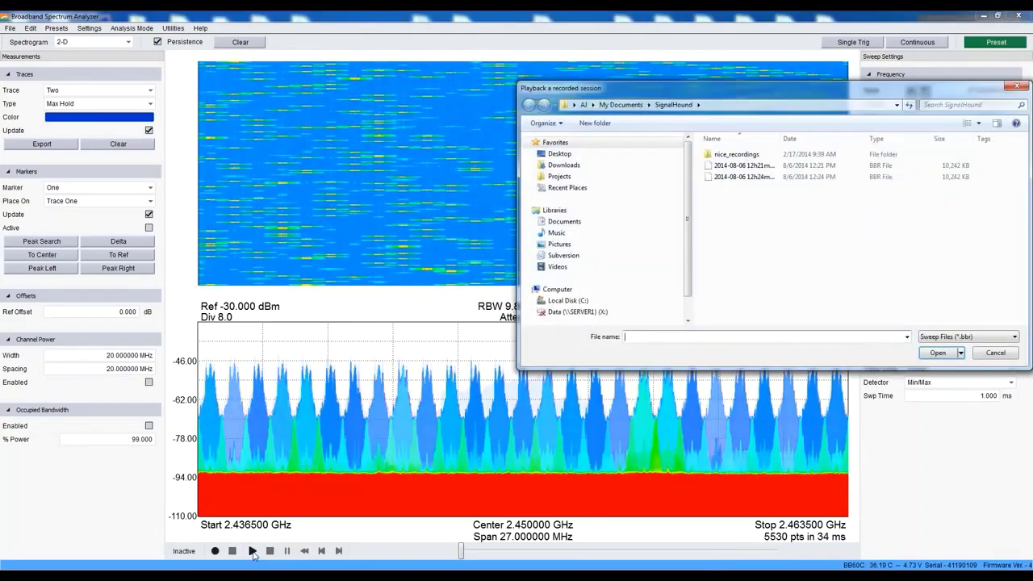
double_click(749, 177)
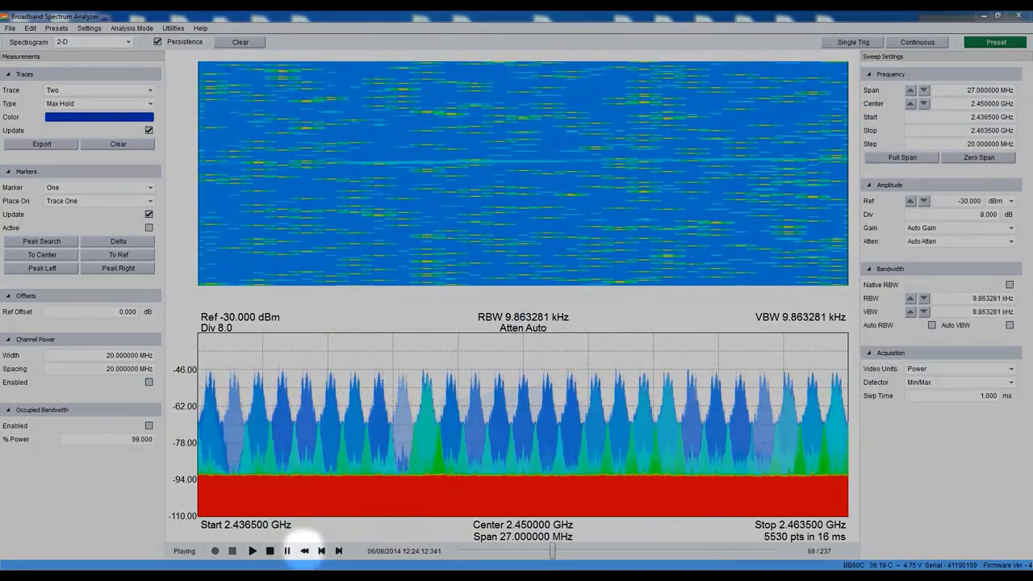
click(288, 551)
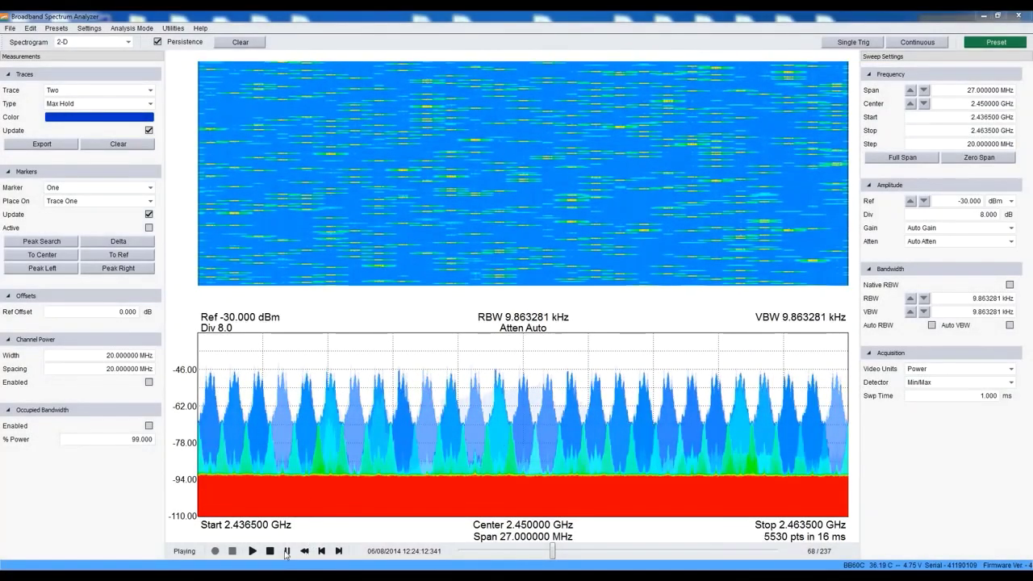
click(284, 552)
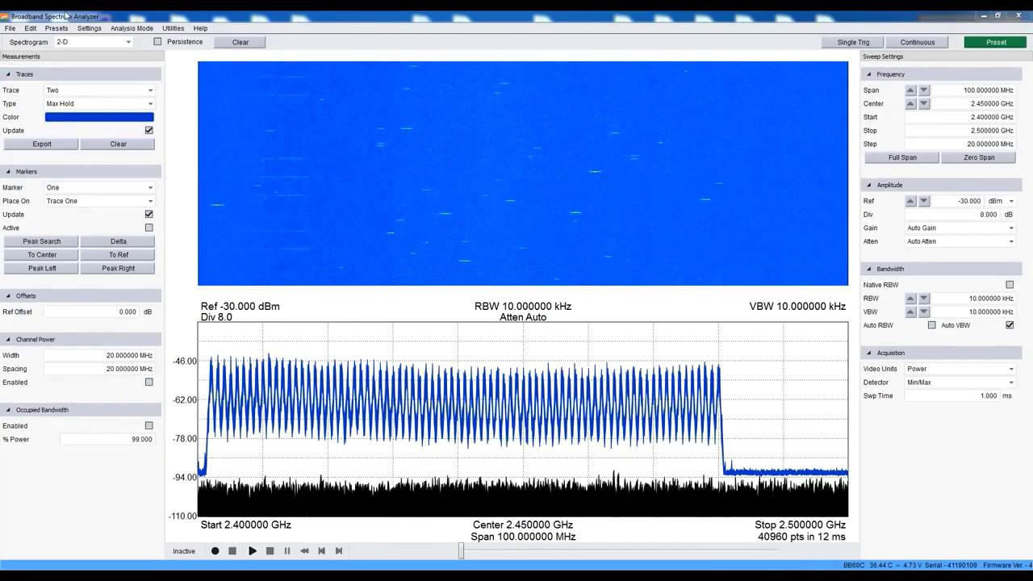
- In Zero-Span mode, capture one triggered burst and mark its falling edge at 0.142 ms
click(131, 27)
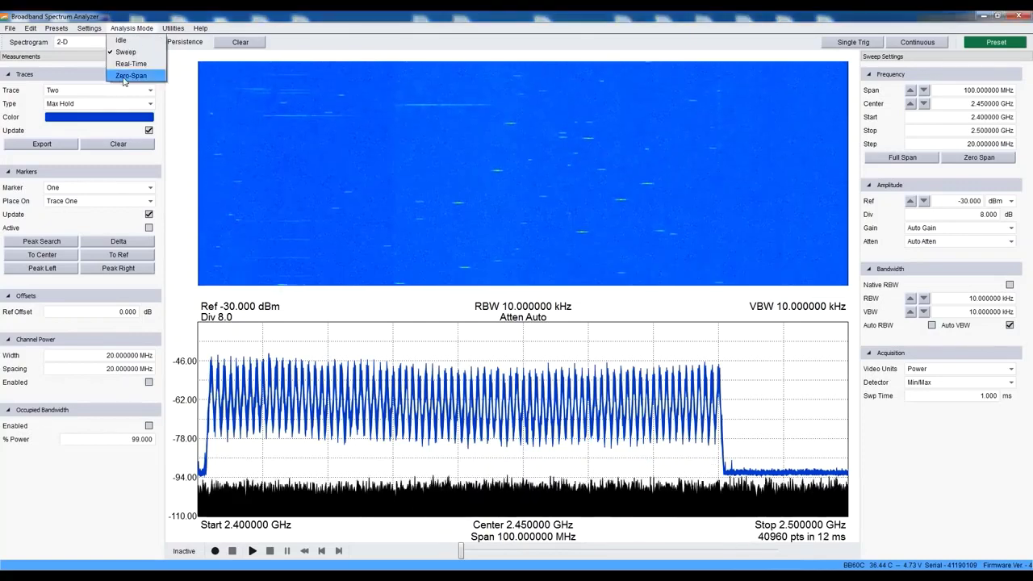
click(159, 14)
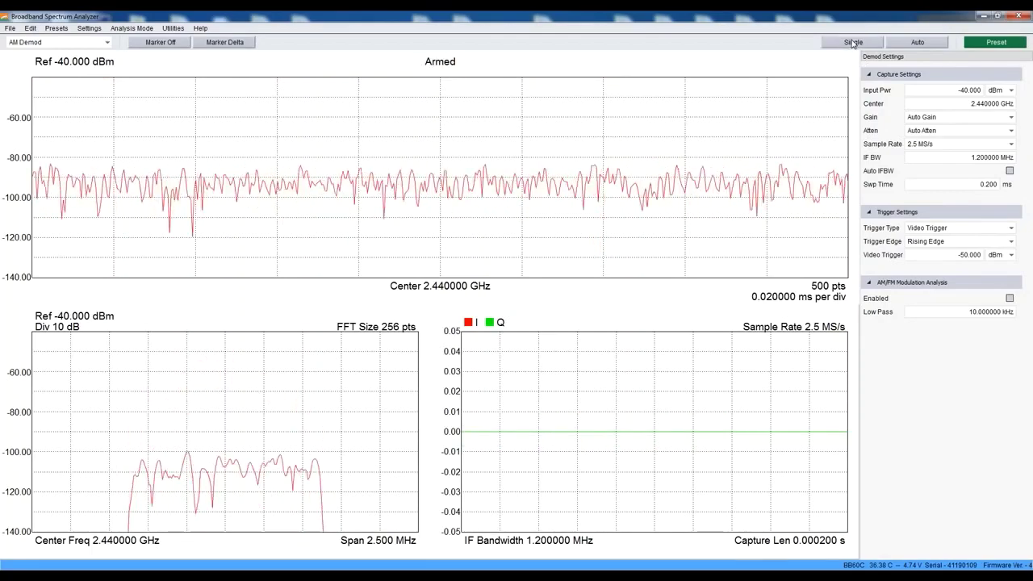
click(852, 43)
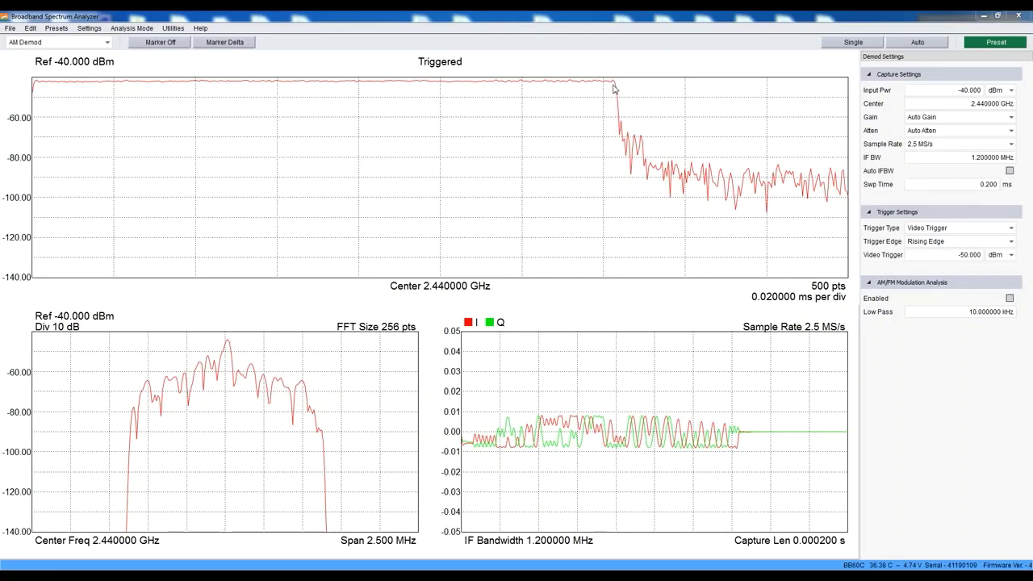
click(612, 84)
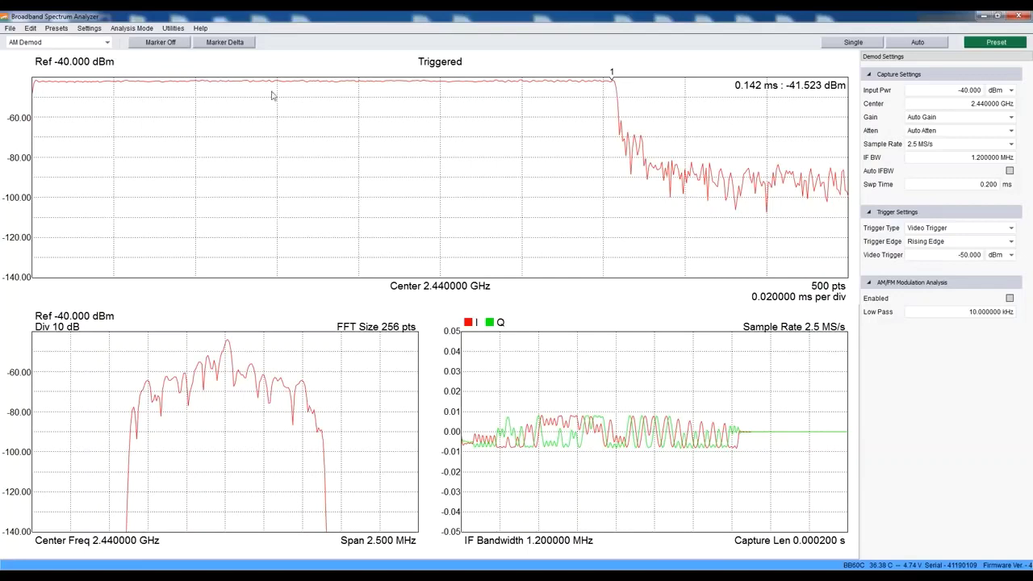
click(108, 42)
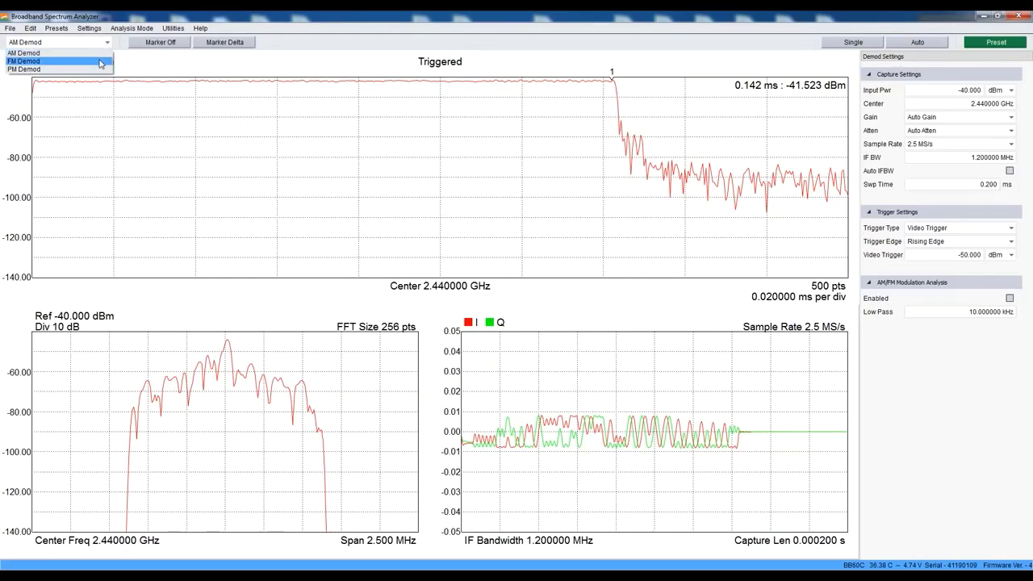
- Show FM demod and place a delta marker reading 0.01 ms, −38.918648 kHz from R1
click(100, 61)
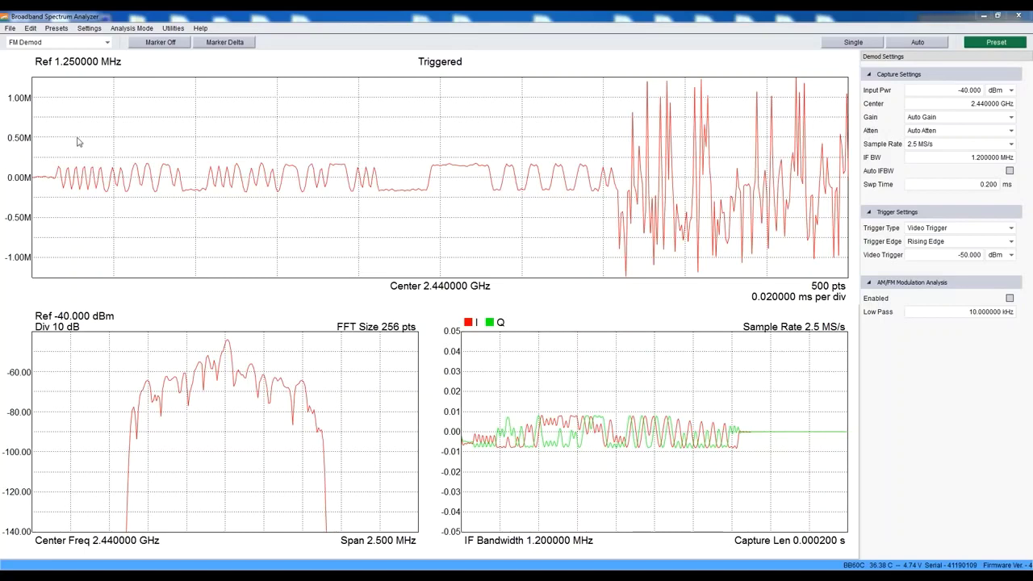
click(59, 176)
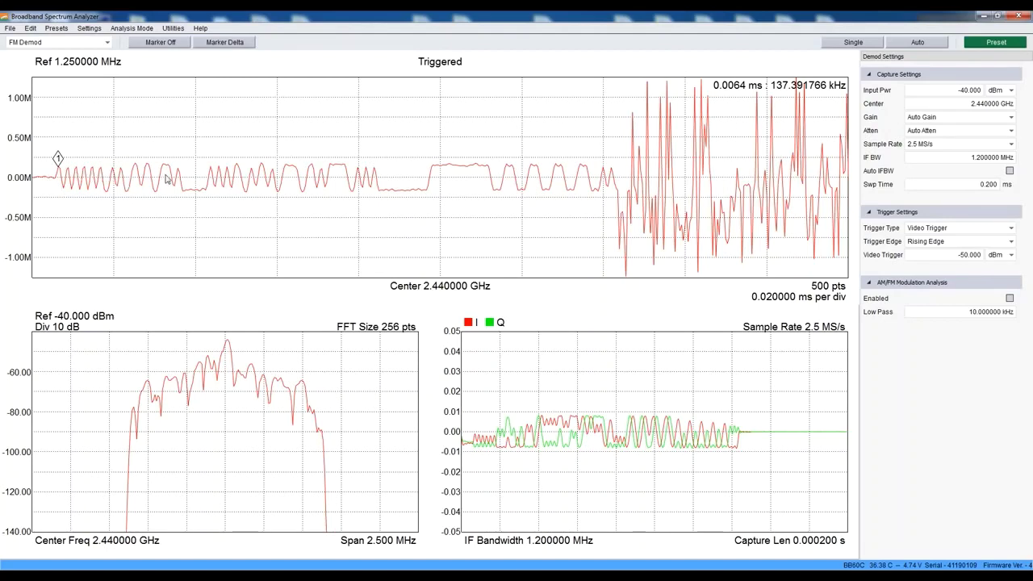
click(242, 43)
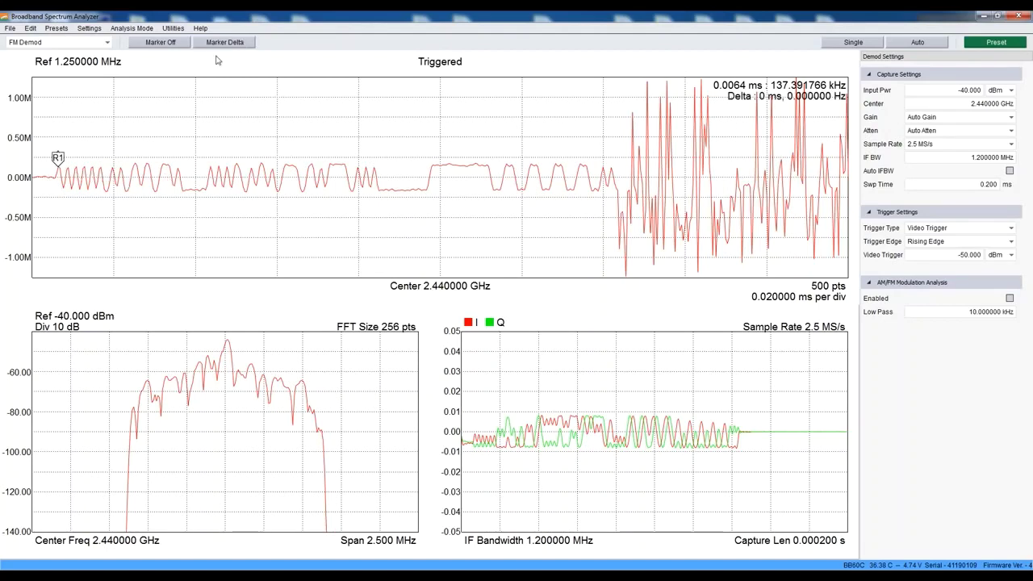
click(65, 187)
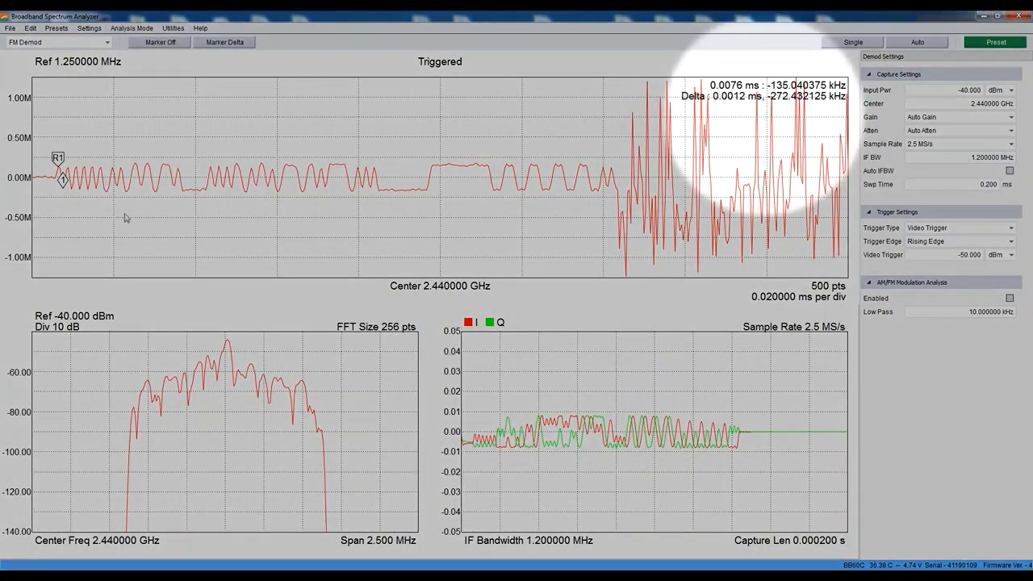
click(101, 171)
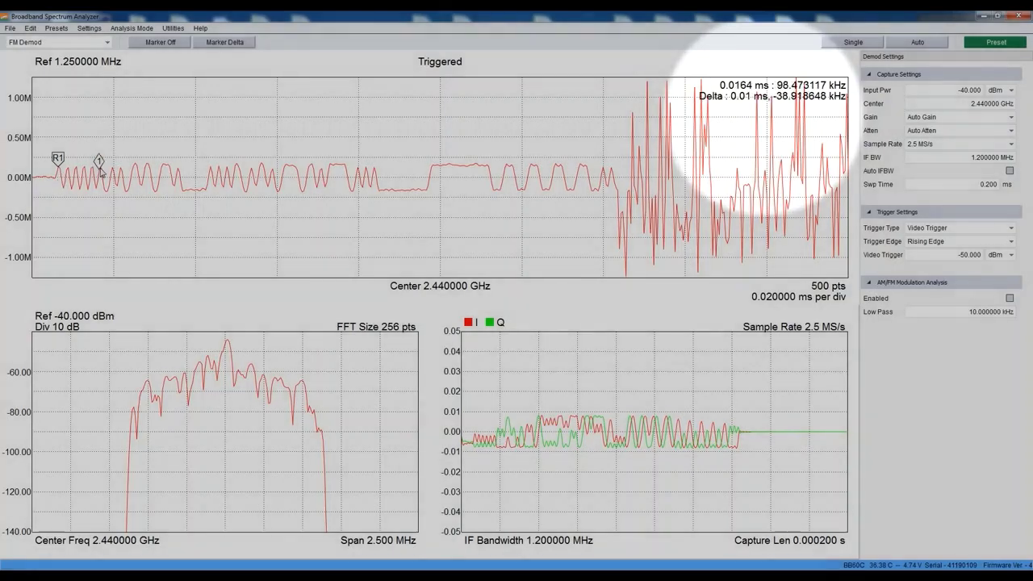